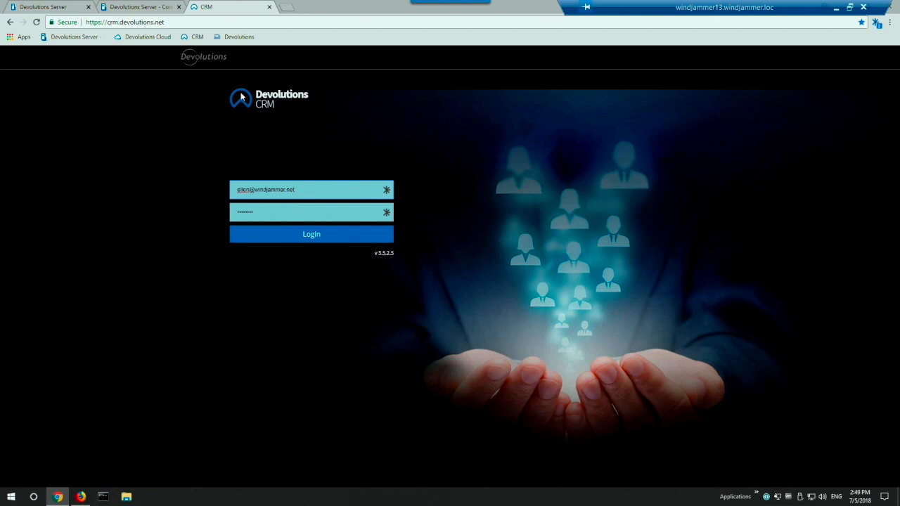
Open the Reddit- Corperate entry in the Windjammer Corp vault's Social Media folder and launch its website with the stored credentials
click(84, 39)
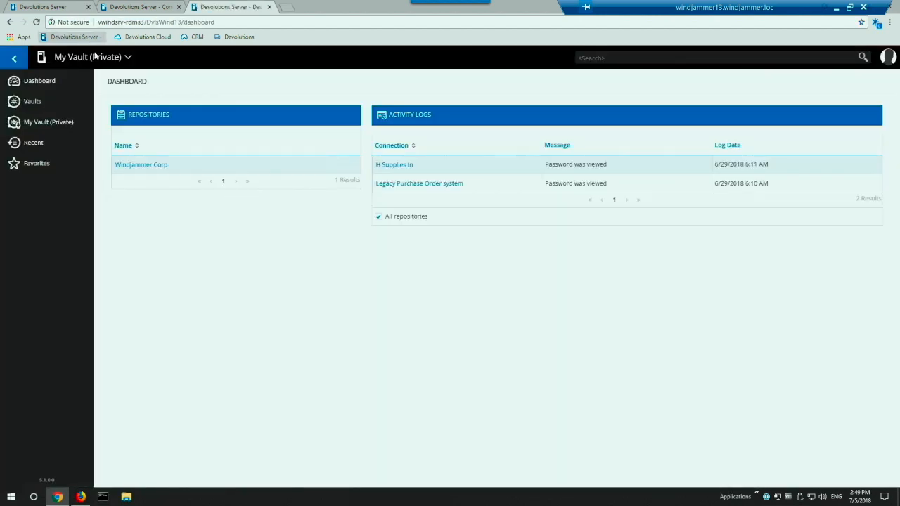
click(30, 105)
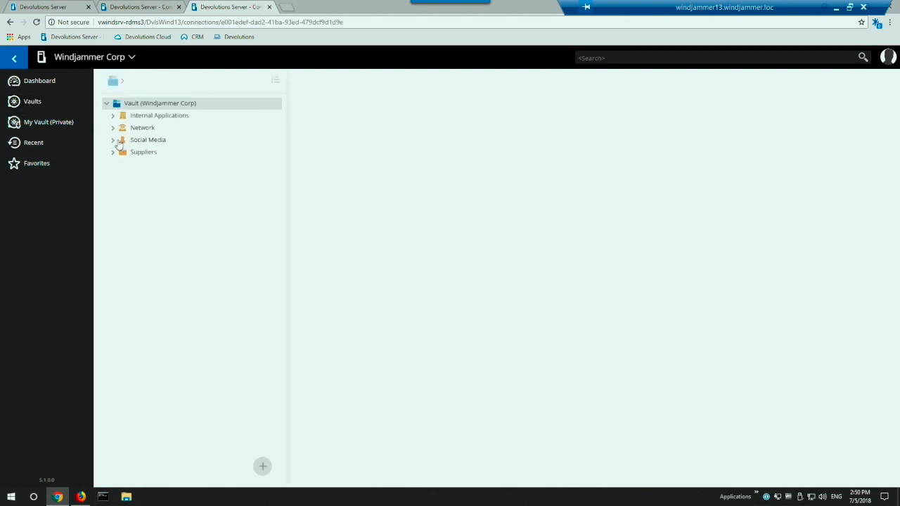
click(113, 142)
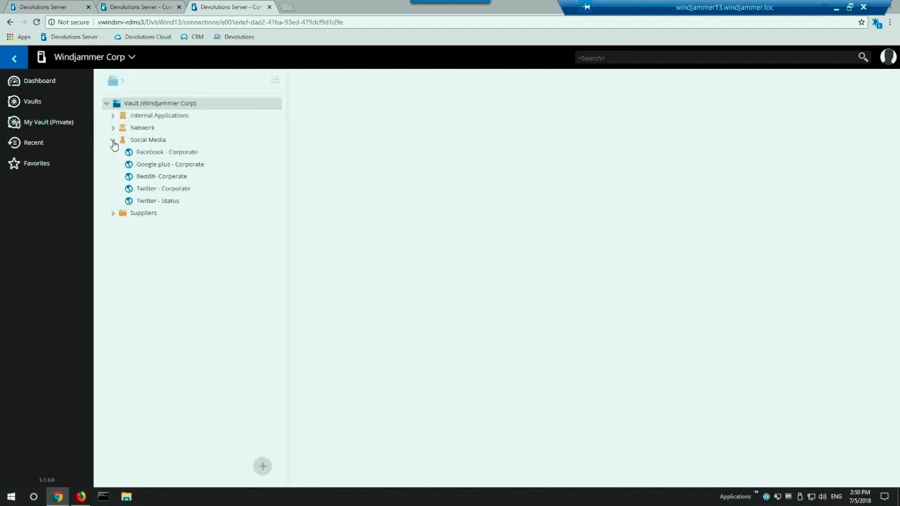
click(159, 180)
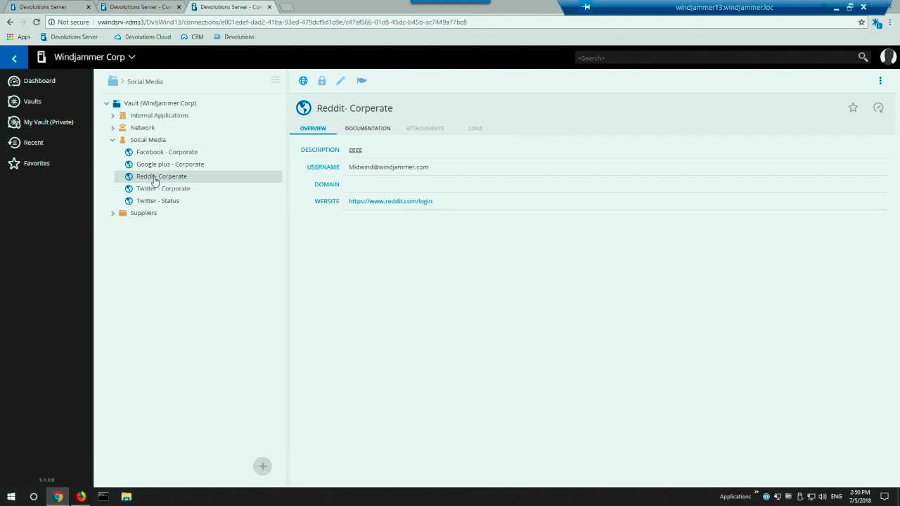
click(303, 81)
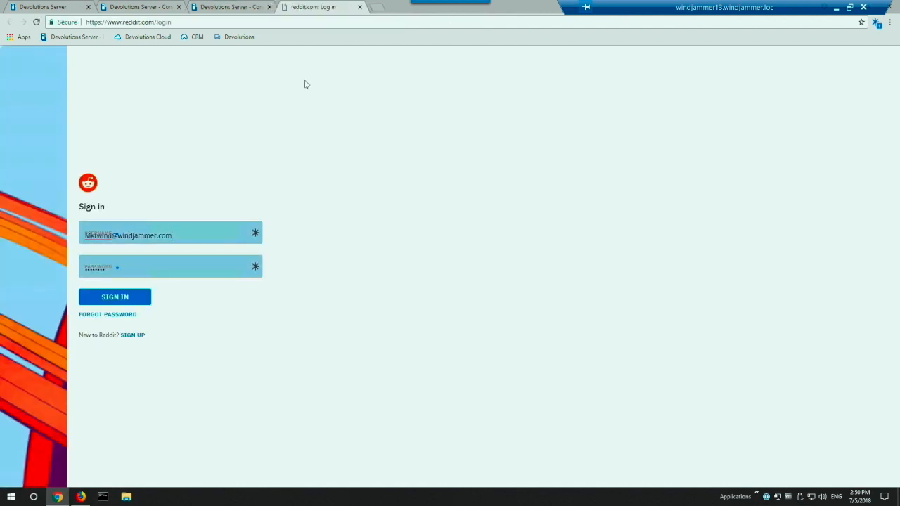
click(210, 226)
click(171, 268)
Show the web login extension's credentials for the Reddit page and open its General settings
click(877, 25)
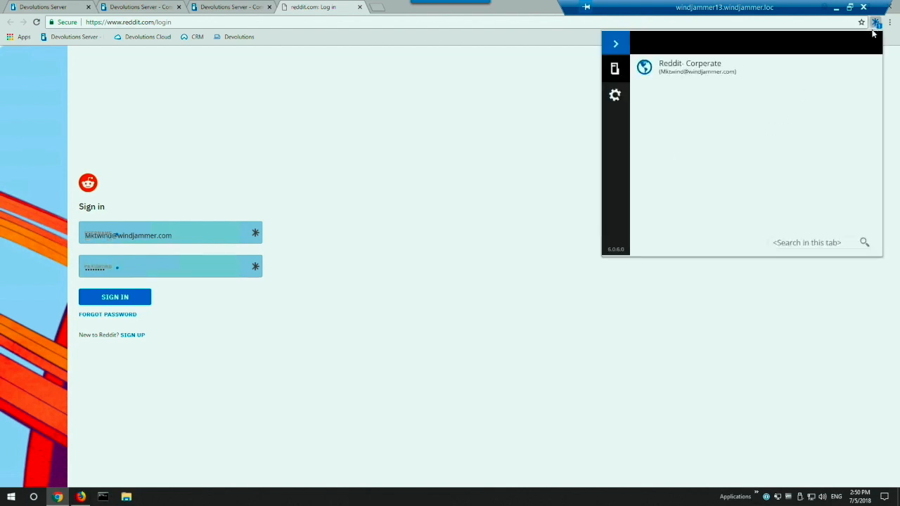
click(615, 97)
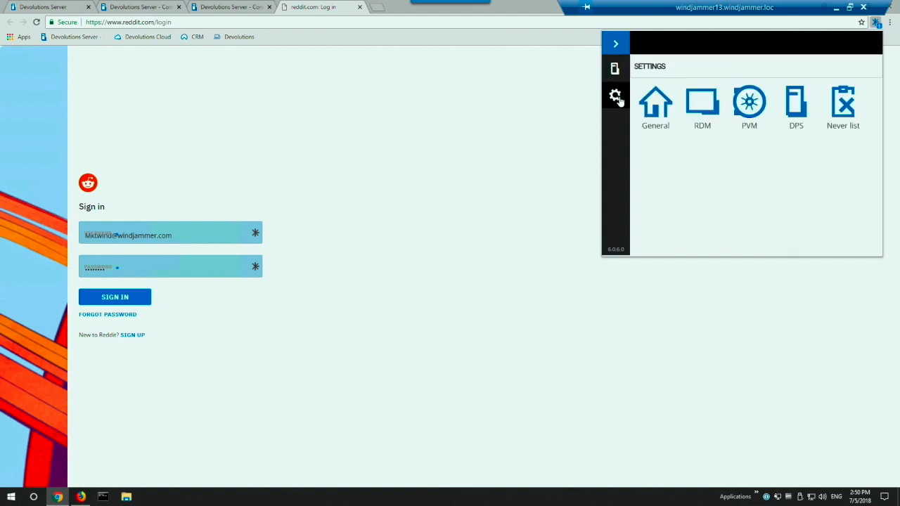
click(657, 111)
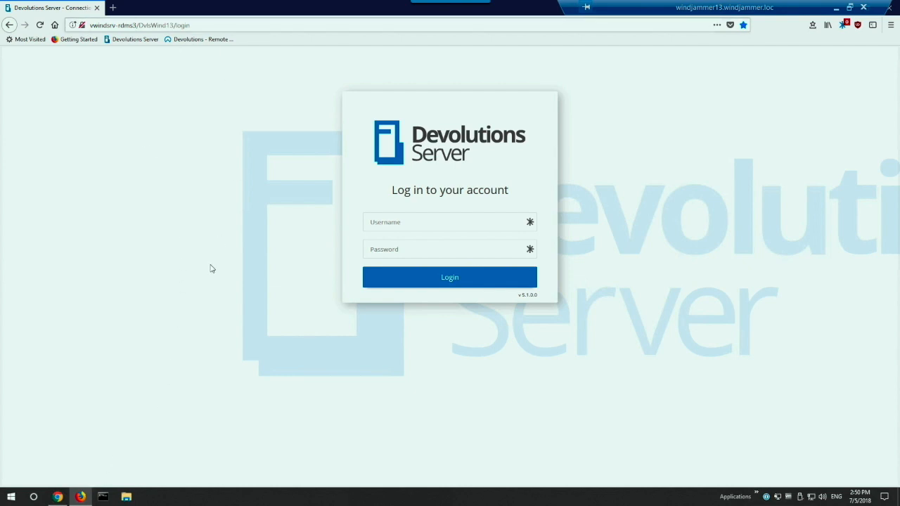
Switch to Firefox and log in to Devolutions Server with the business user's username and password
click(423, 225)
text(ellen)
click(411, 247)
text(******)
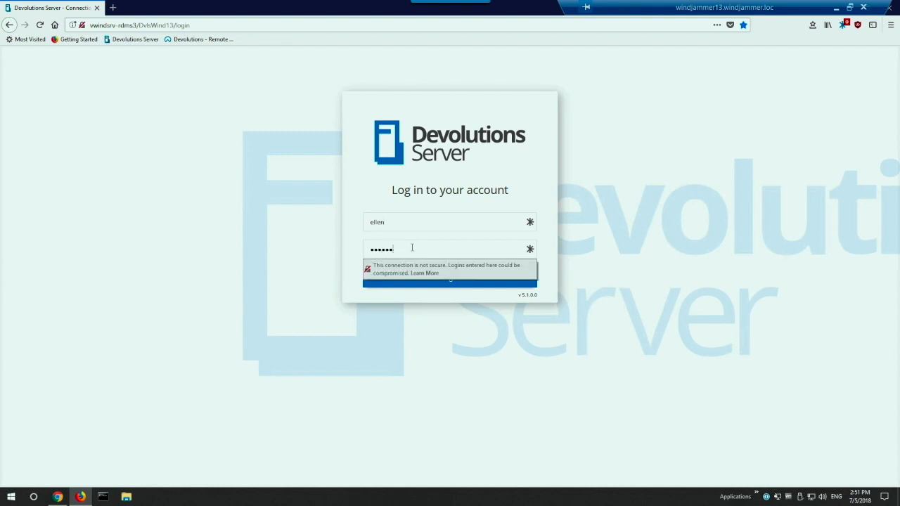
key(Return)
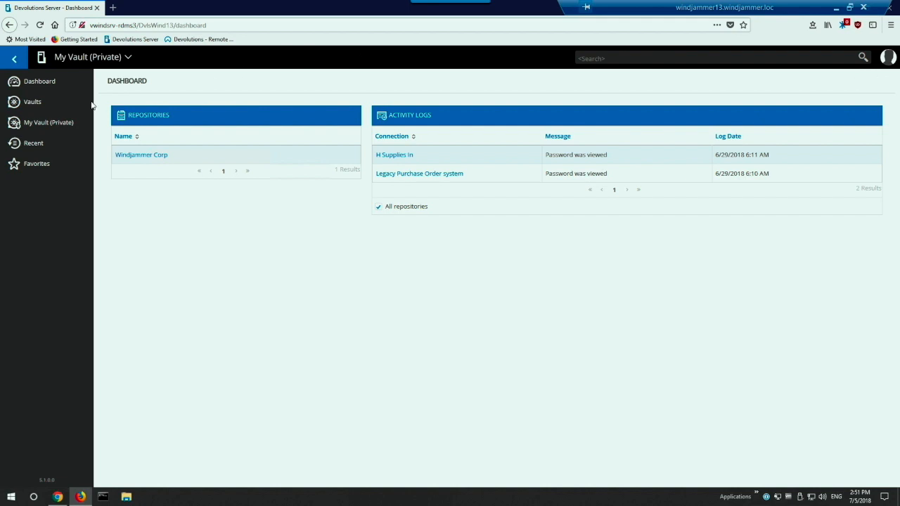
Expand the Internal Applications and Network folders in the Windjammer Corp vault, view the private vault's entries and return to the shared vault
click(28, 104)
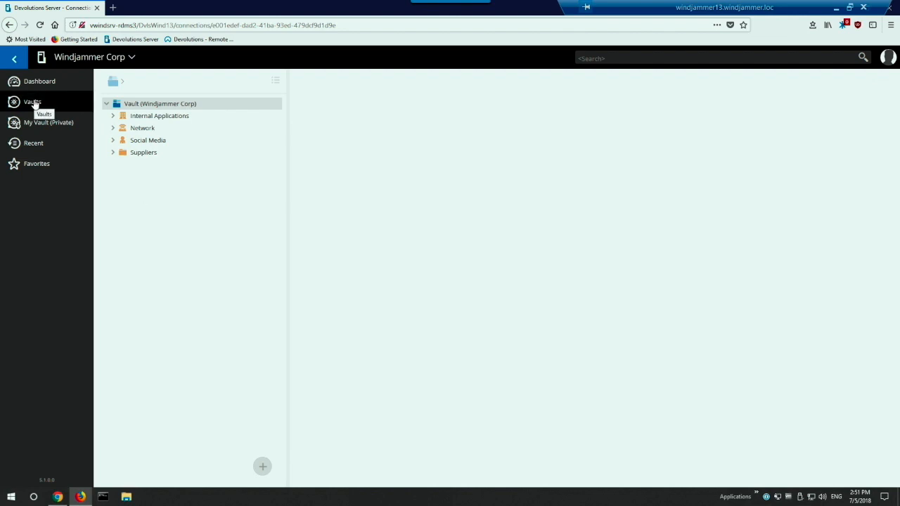
click(113, 116)
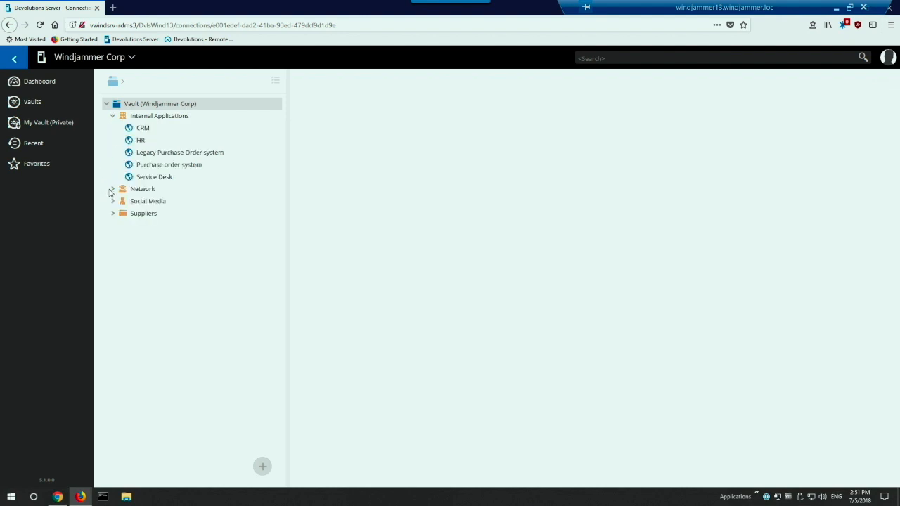
click(112, 189)
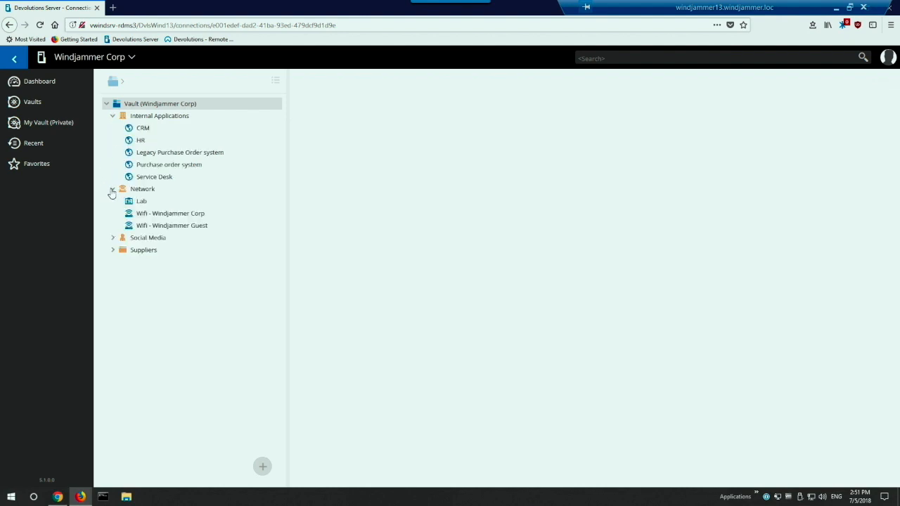
click(46, 123)
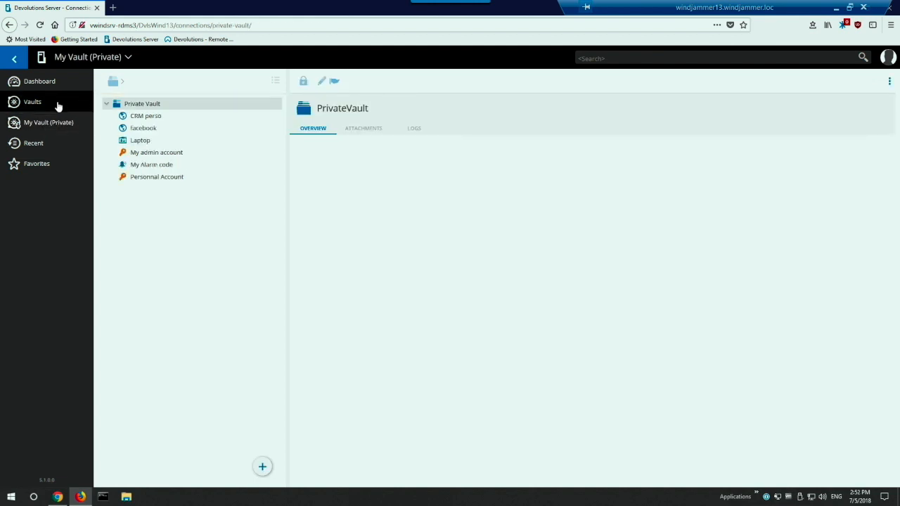
click(58, 105)
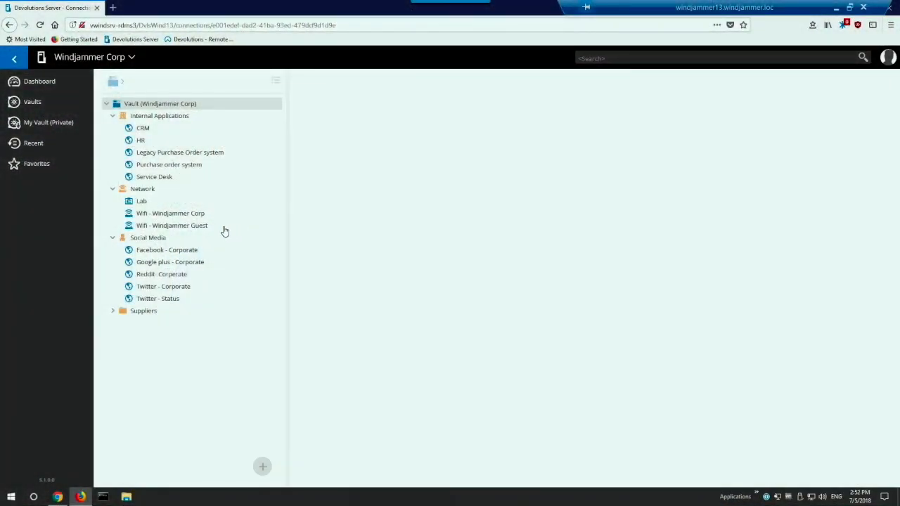
Examine the Social Media and Internal Applications folders and the Reddit- Corperate, Lab and CRM entries in the shared vault
click(155, 239)
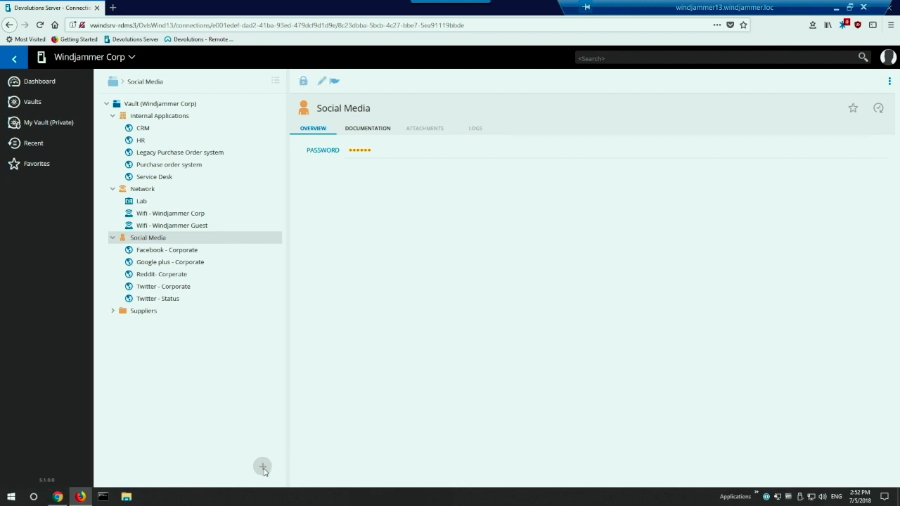
click(161, 273)
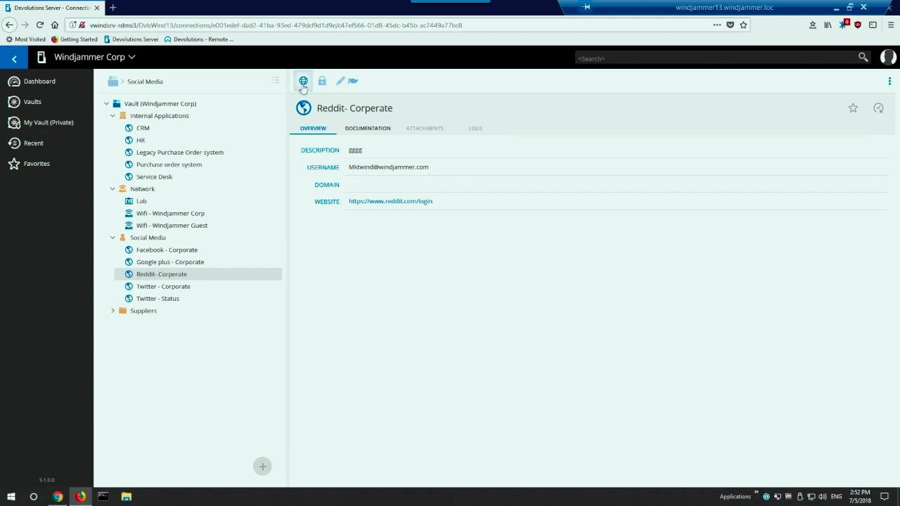
click(141, 191)
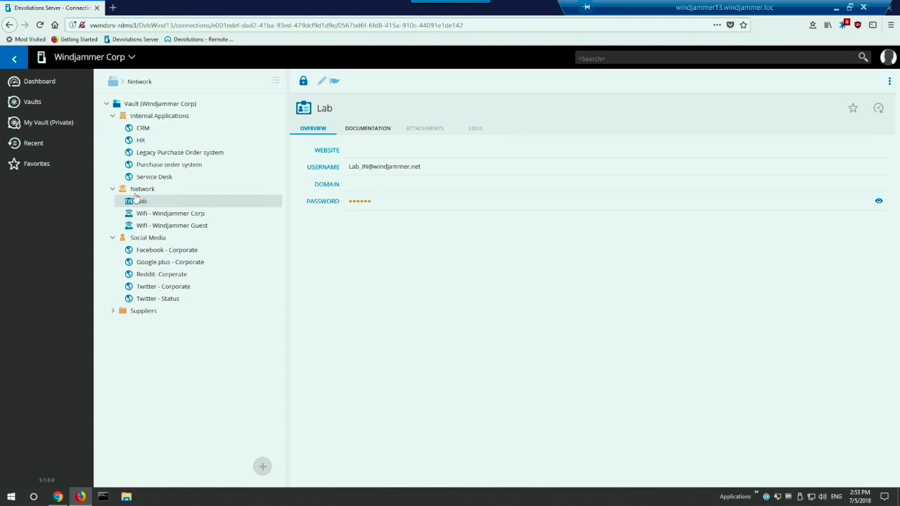
click(147, 118)
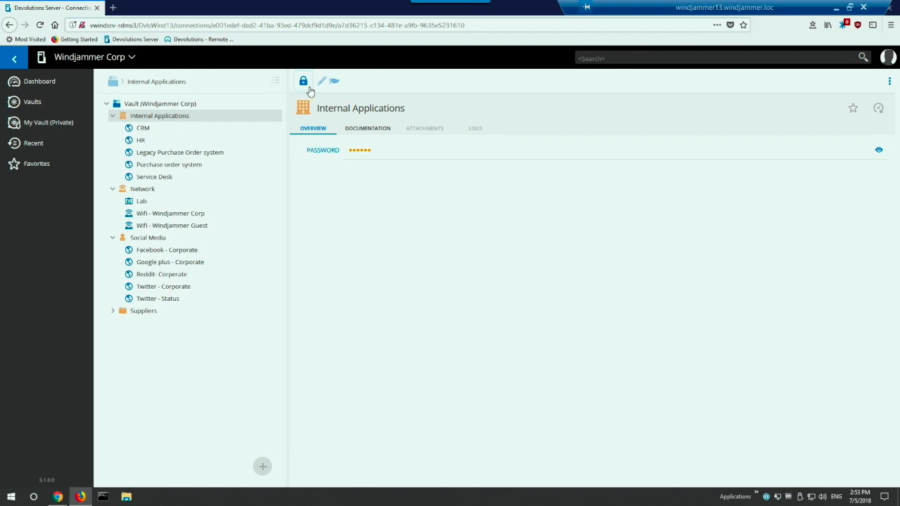
click(148, 132)
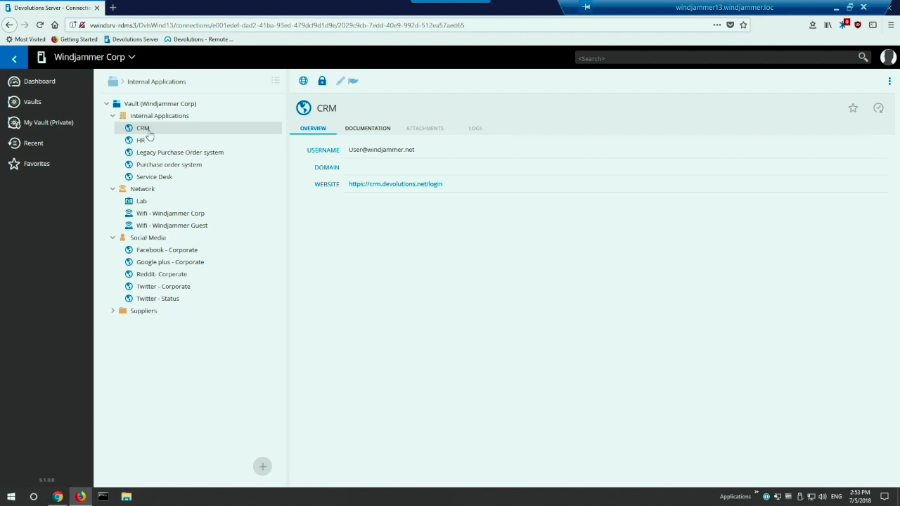
Start a new entry in the Suppliers folder, browse the Information, Contact, Document and Folder types, and close the dialog without adding anything
click(113, 311)
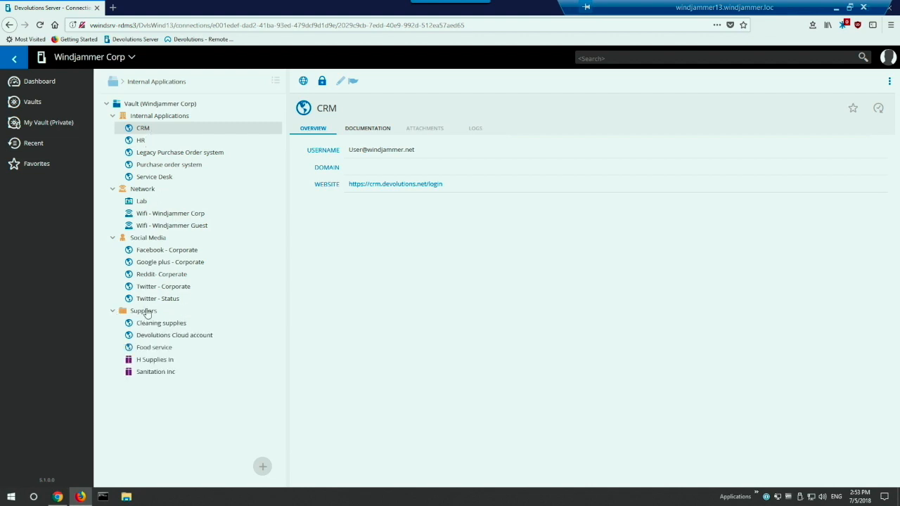
click(151, 316)
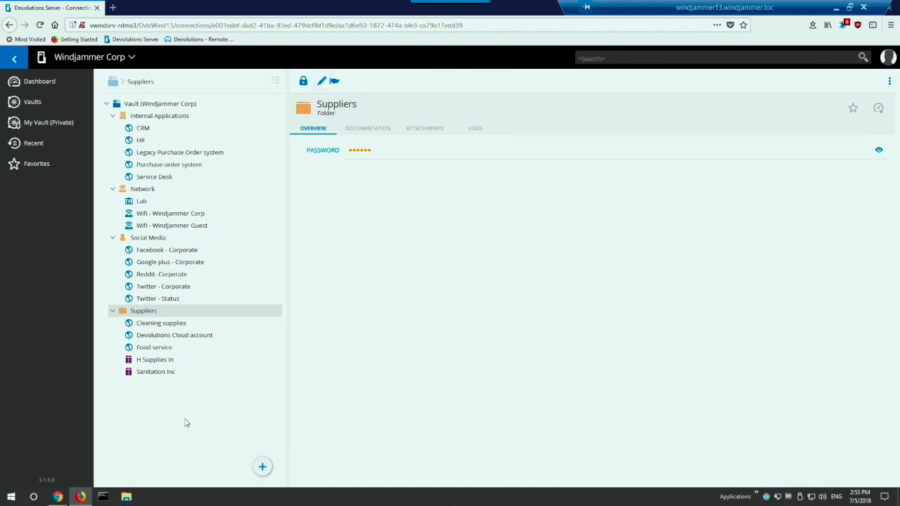
click(266, 471)
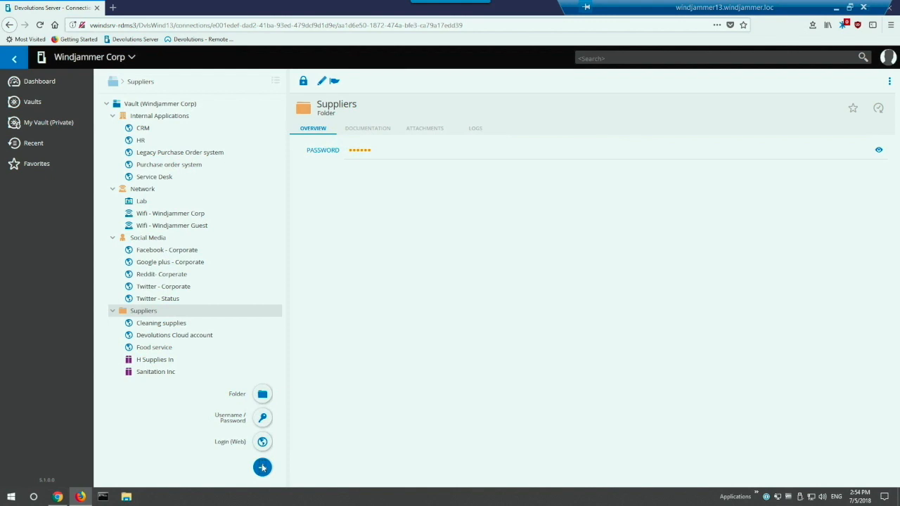
click(263, 467)
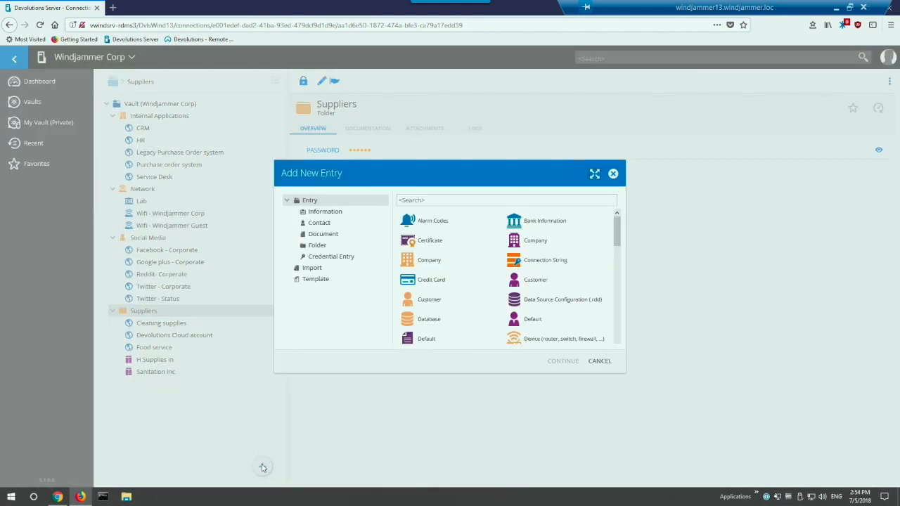
click(337, 214)
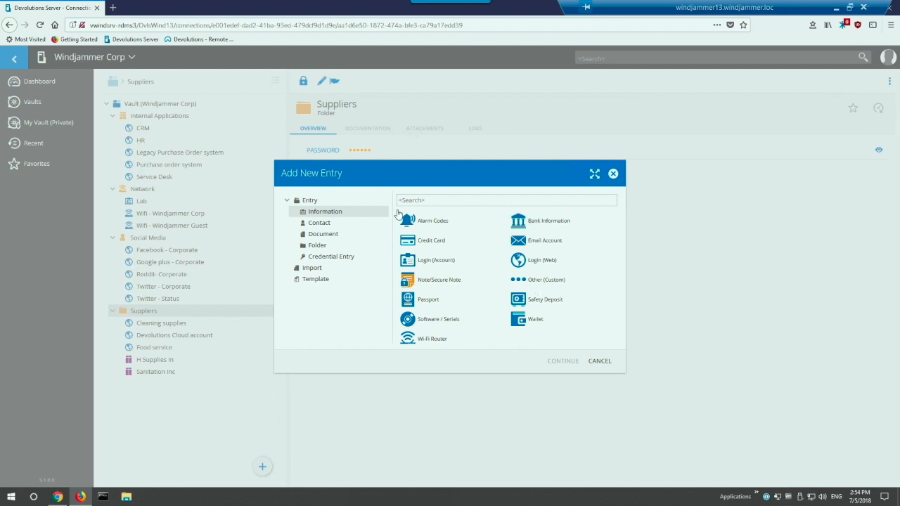
click(329, 224)
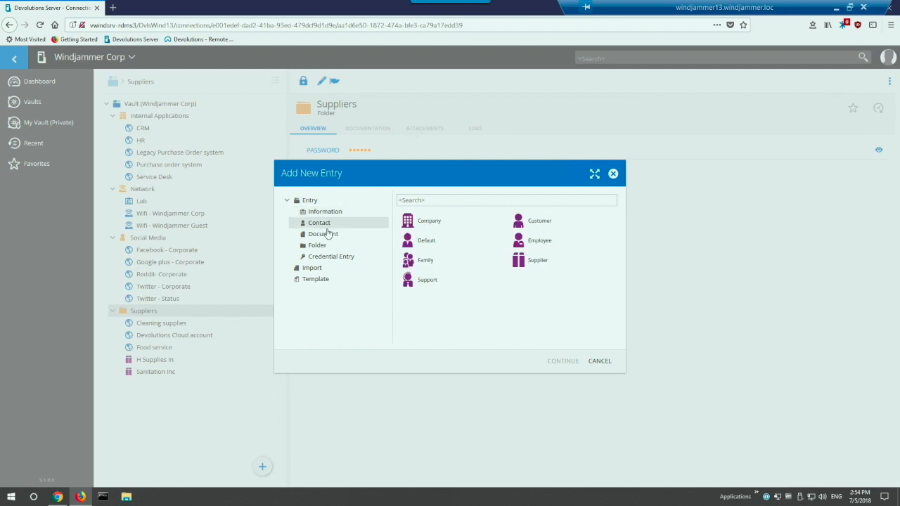
click(327, 234)
click(321, 246)
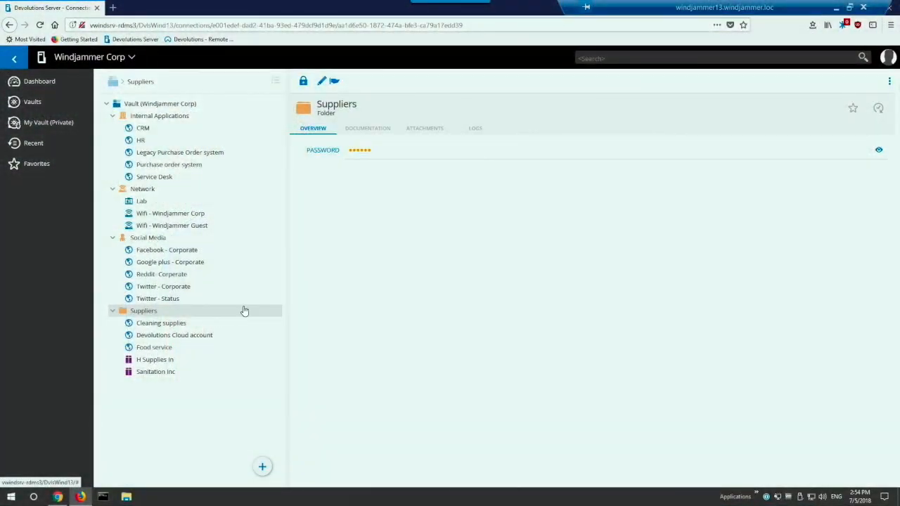
Log off the current account and log in with the administrator's username and password
click(889, 61)
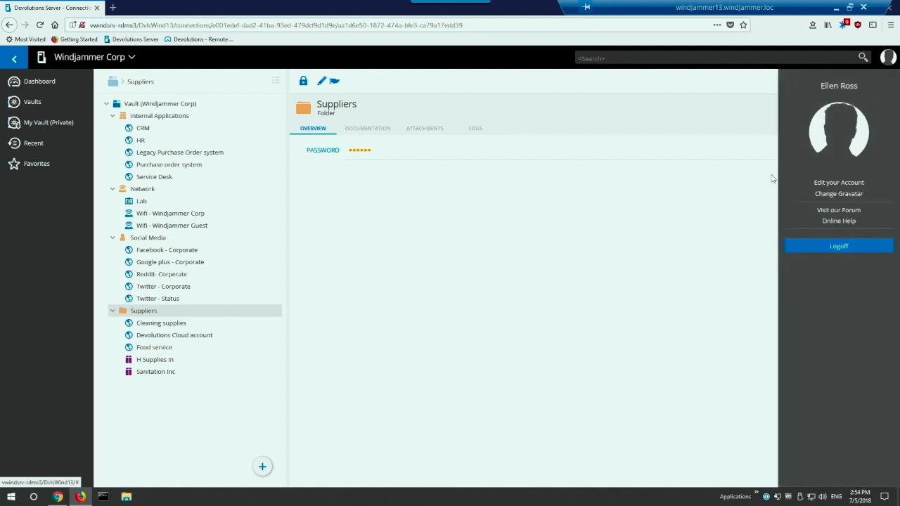
click(850, 246)
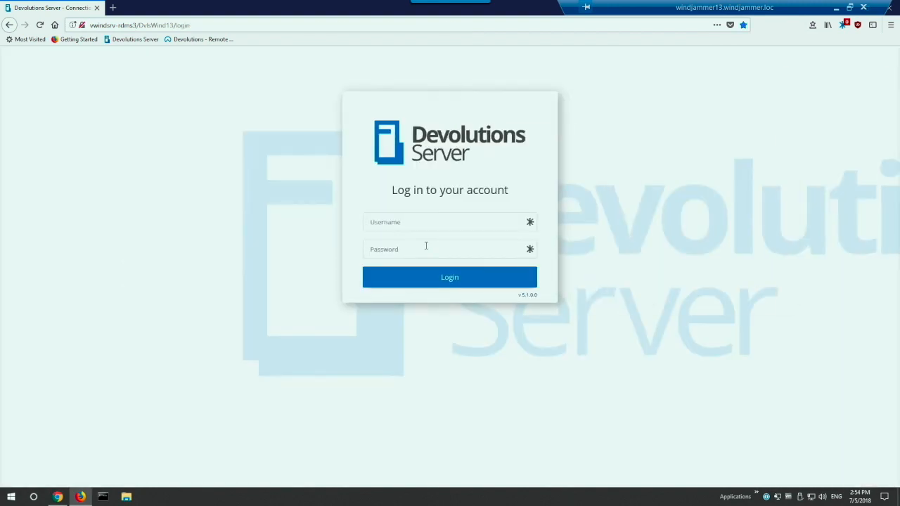
click(474, 223)
text(david)
key(Tab)
text(***)
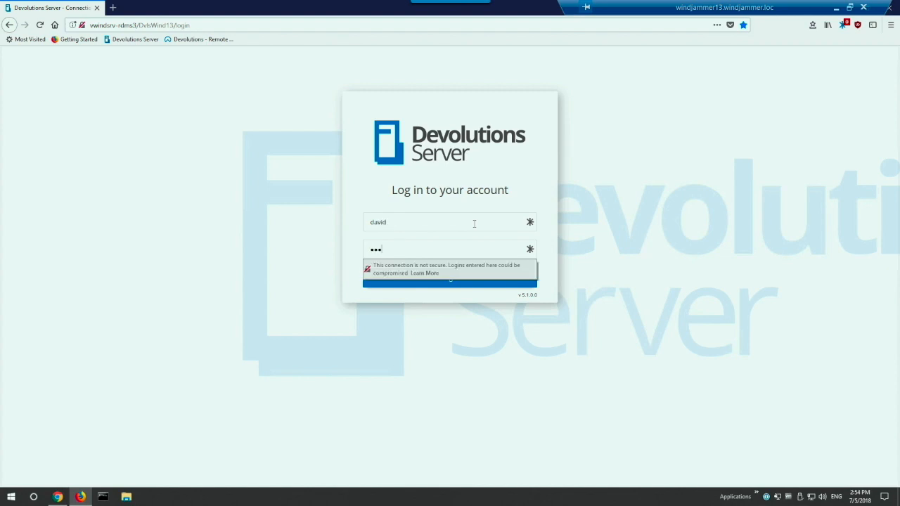
key(BackSpace)
key(BackSpace)
key(BackSpace)
text(*****)
key(Return)
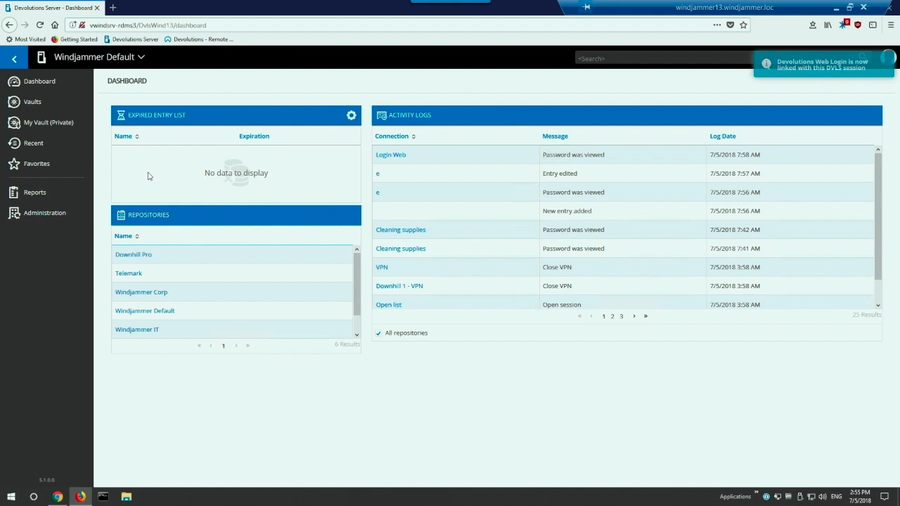
View the Windjammer Default vault's folders and the administration options
click(35, 103)
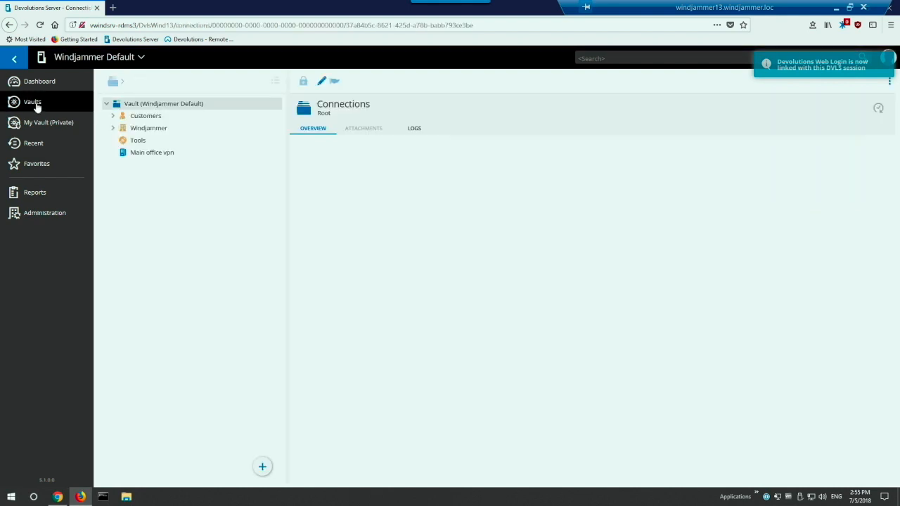
click(41, 215)
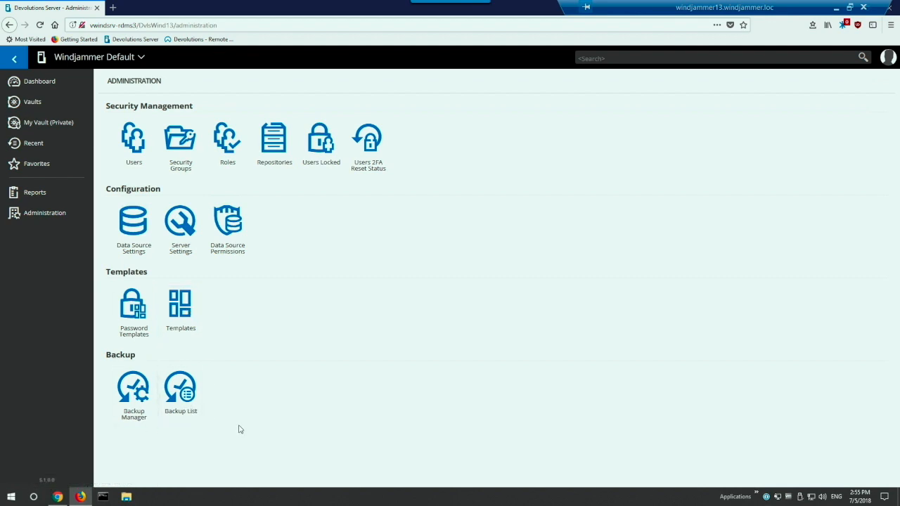
Open the Activity Logs report for the Windjammer Default repository
click(45, 193)
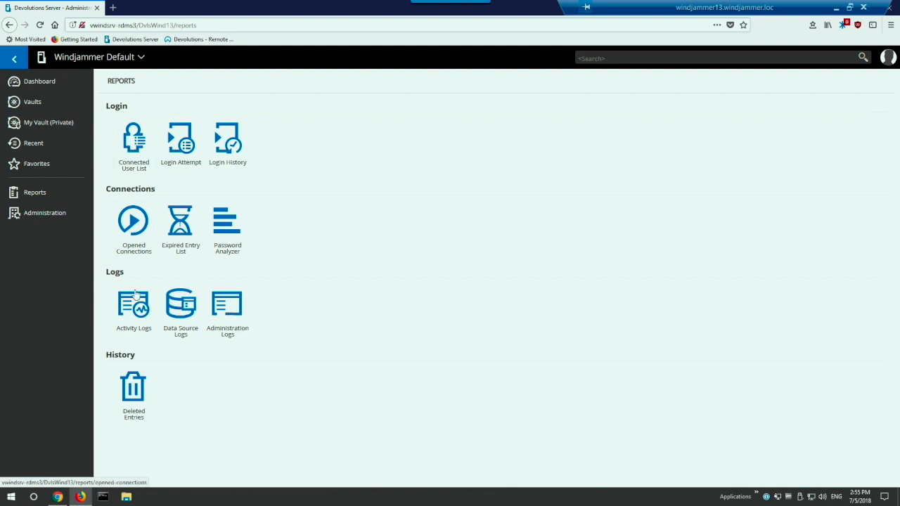
click(135, 313)
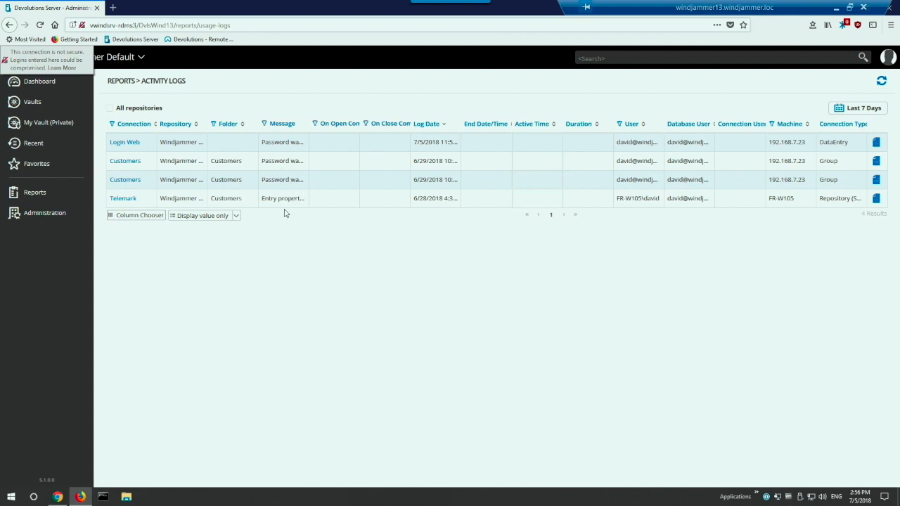
Return to the Activity Logs from the reports overview, start exporting all log entries as CSV, and cancel the download
click(52, 195)
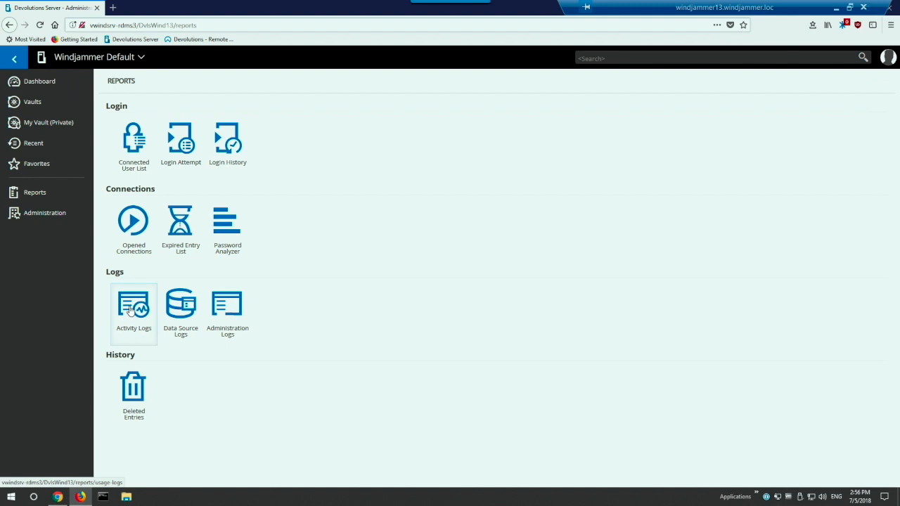
click(132, 314)
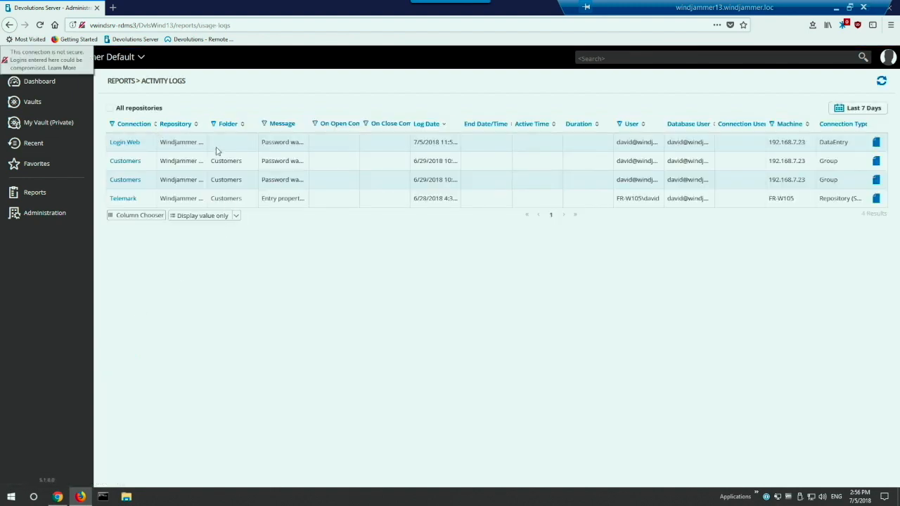
click(205, 217)
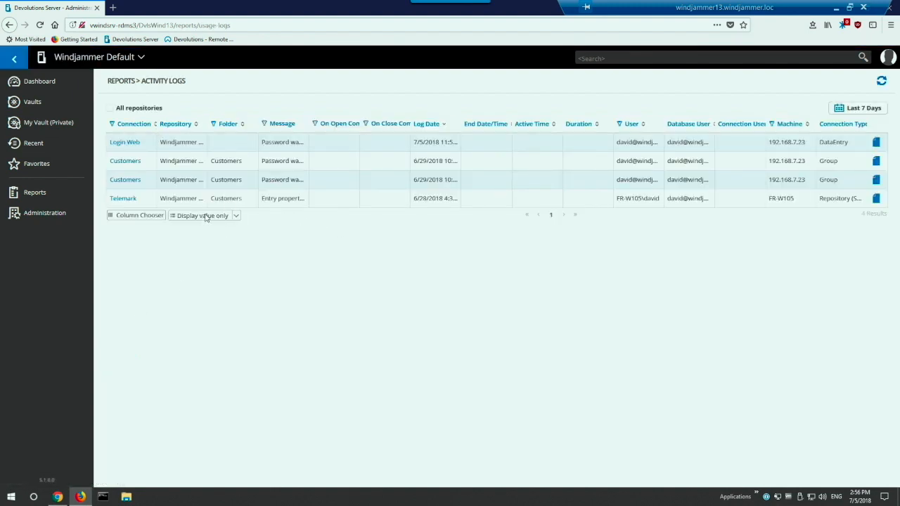
click(237, 216)
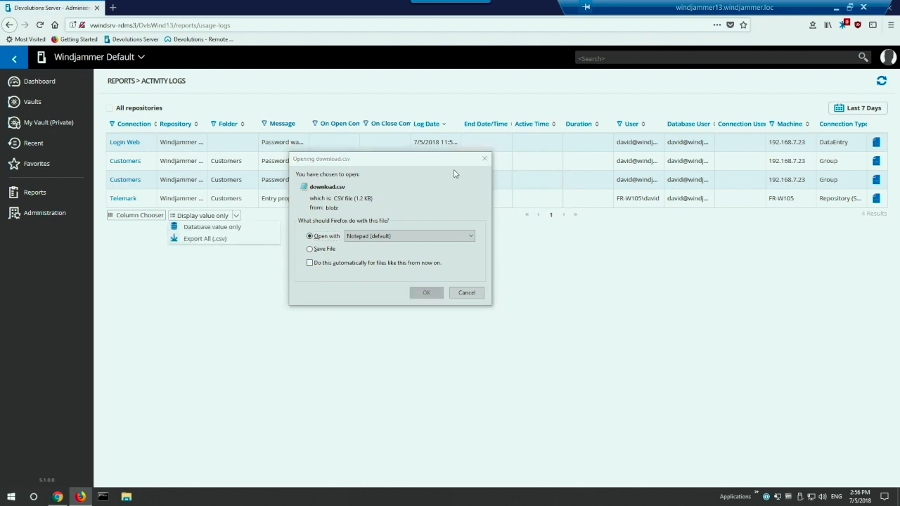
click(483, 160)
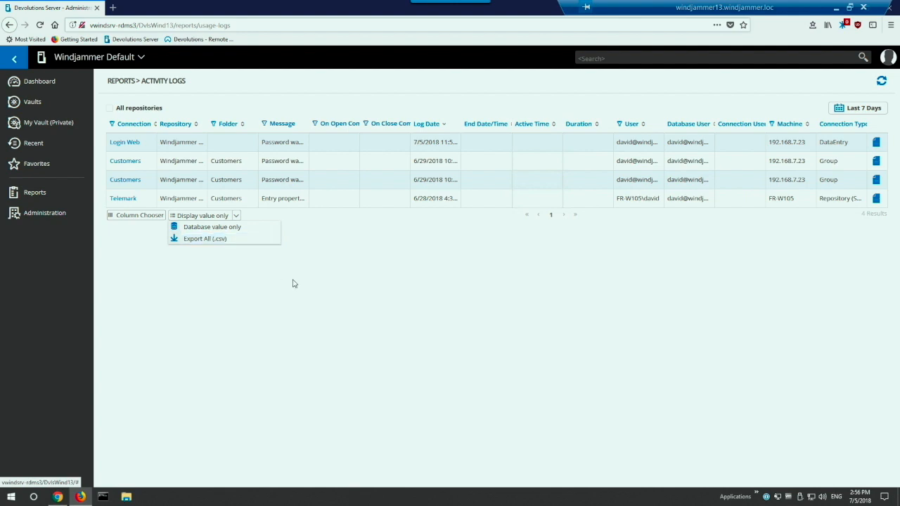
click(317, 305)
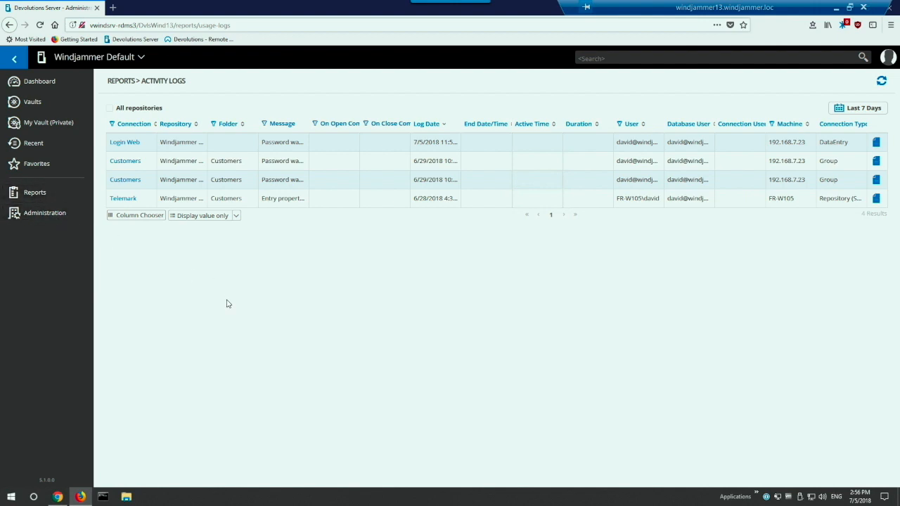
View the administration options and switch from the Windjammer Default vault to Downhill Pro
click(48, 215)
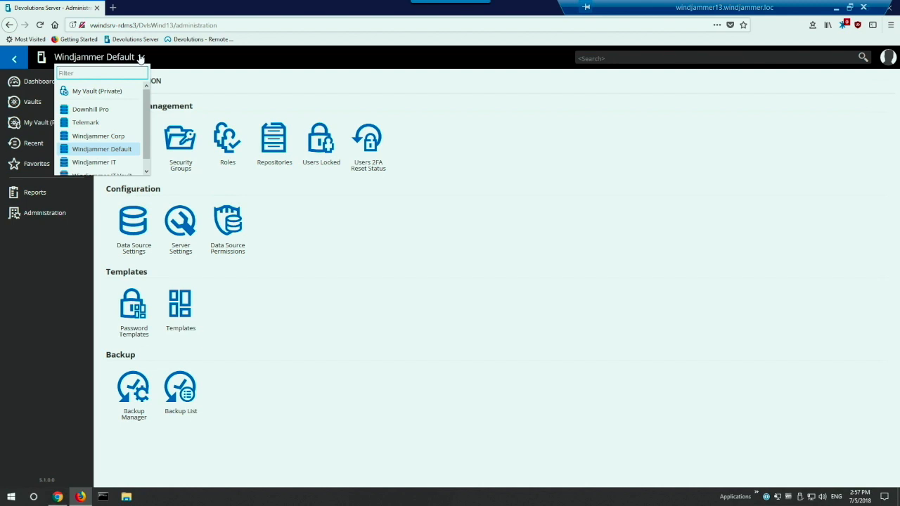
scroll(148, 141, down, 1)
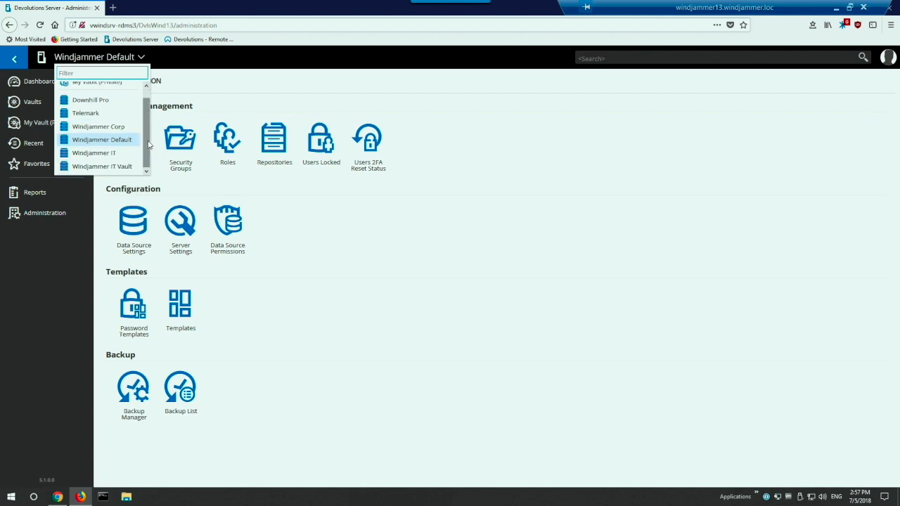
click(101, 105)
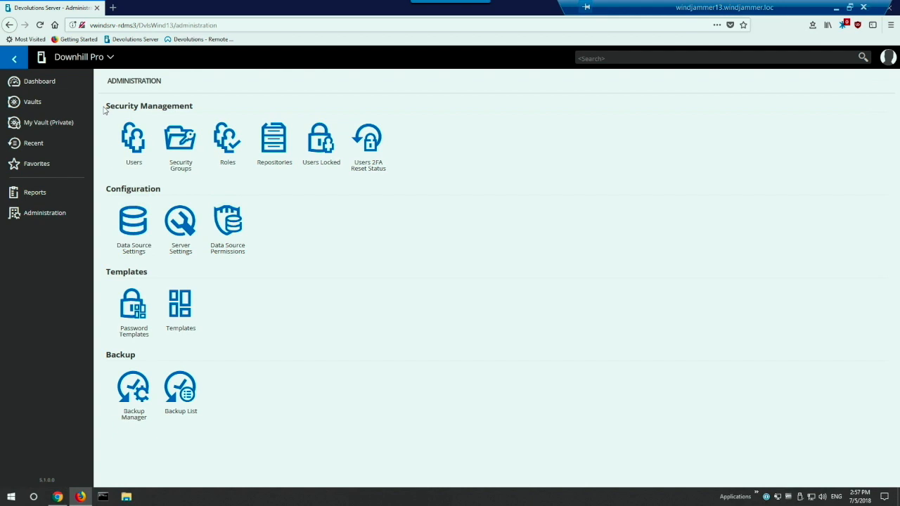
Switch to the Telemark vault to view its folders and entries, and open the Windjammer IT Vault
click(108, 61)
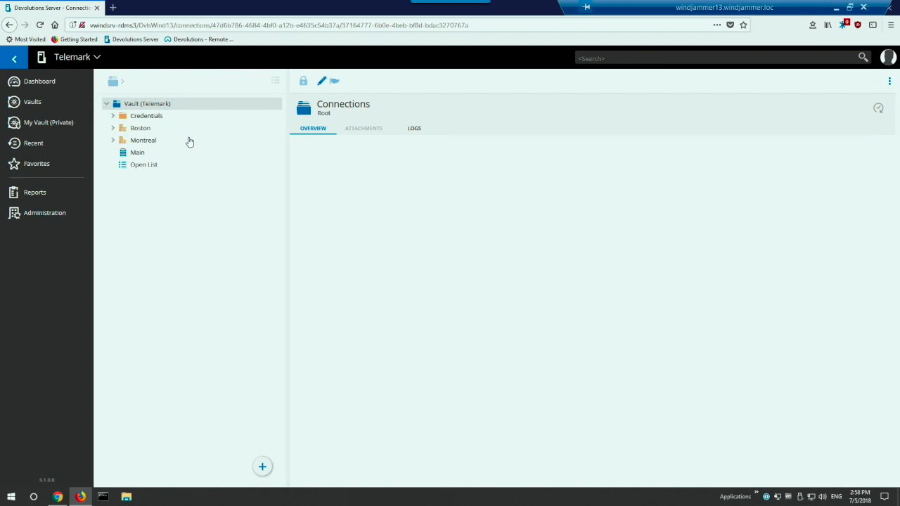
click(95, 59)
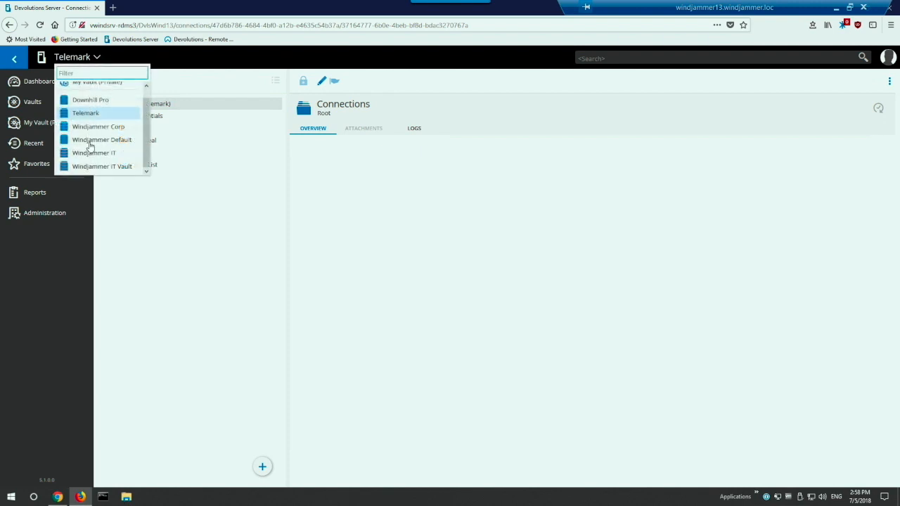
click(87, 167)
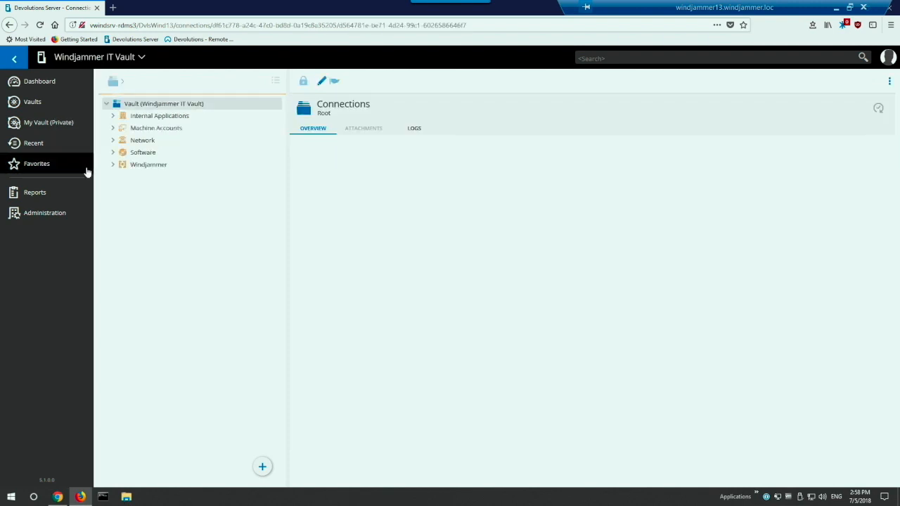